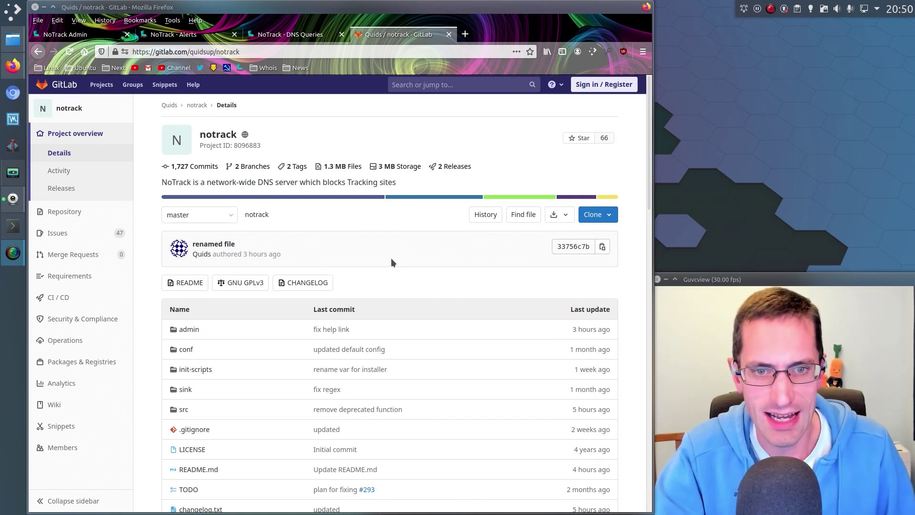
pyautogui.scroll(-5, 391, 262)
pyautogui.scroll(-5, 392, 262)
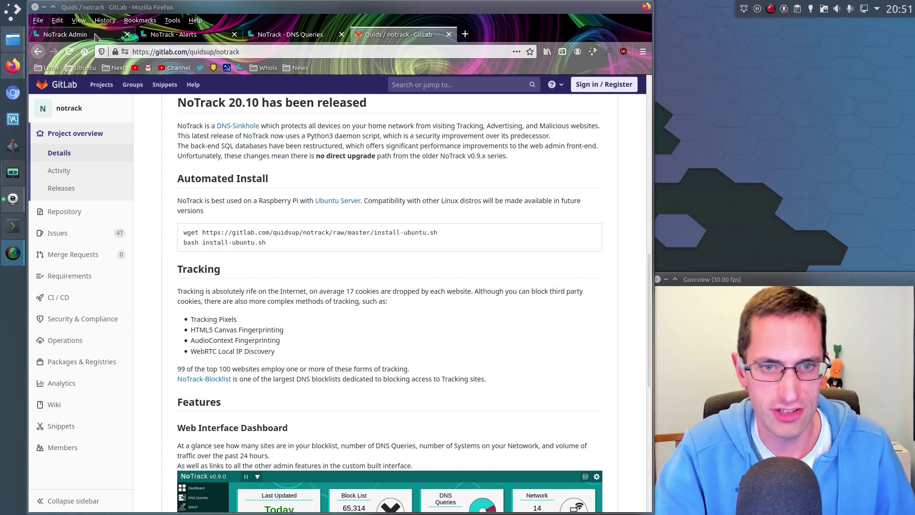
# Search the last hour's blocked DNS queries, then search again including allowed queries.
pyautogui.click(99, 35)
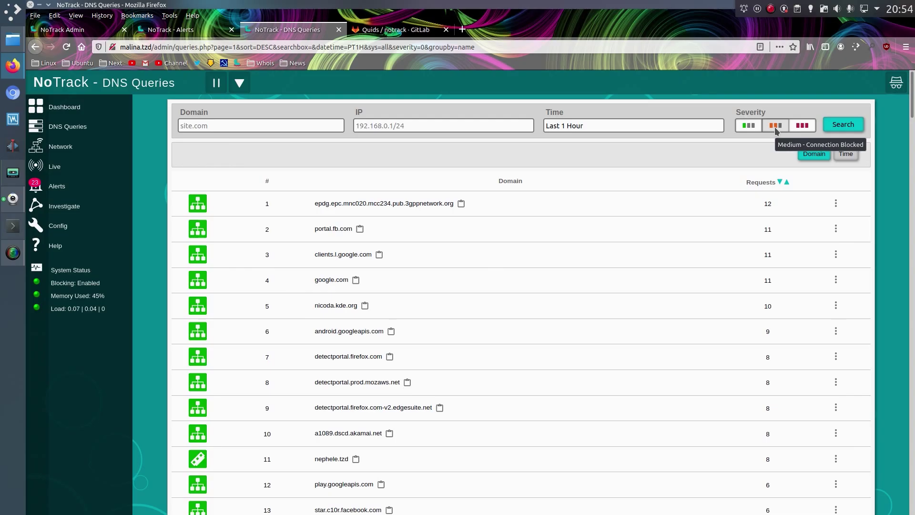
pyautogui.click(776, 126)
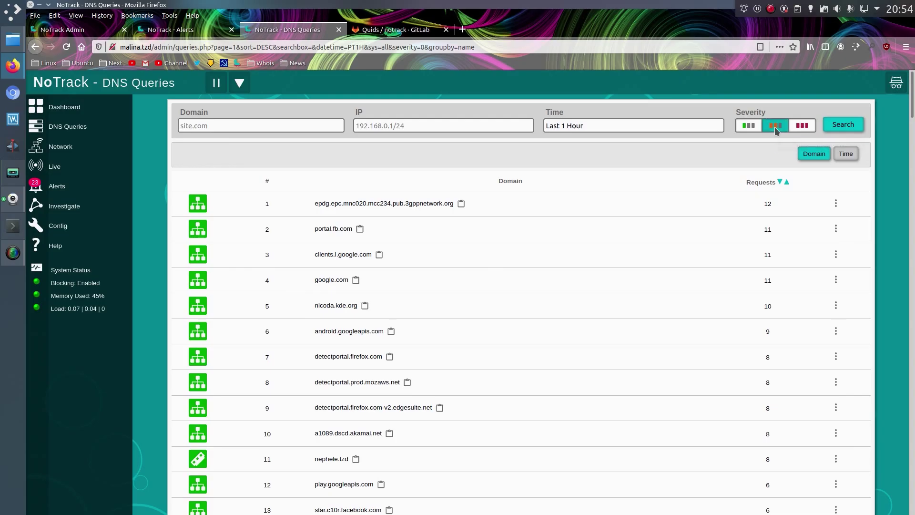
pyautogui.click(838, 127)
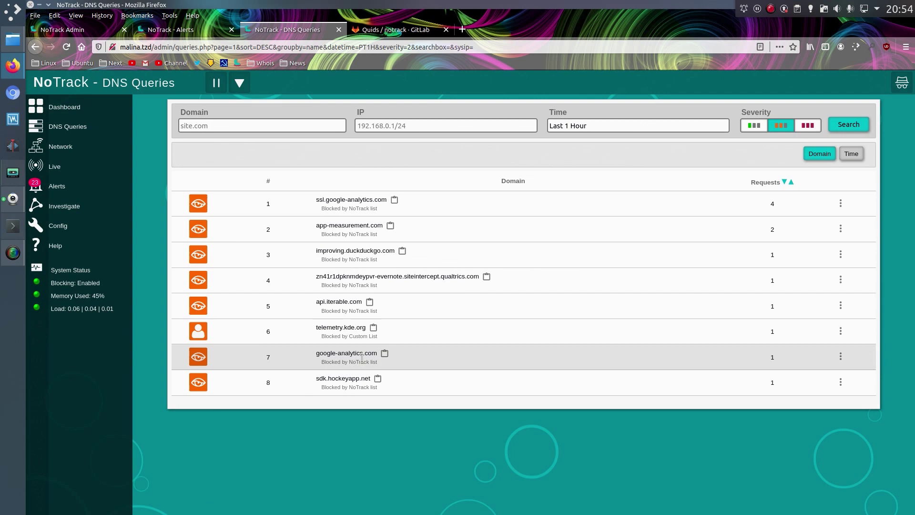
pyautogui.click(753, 125)
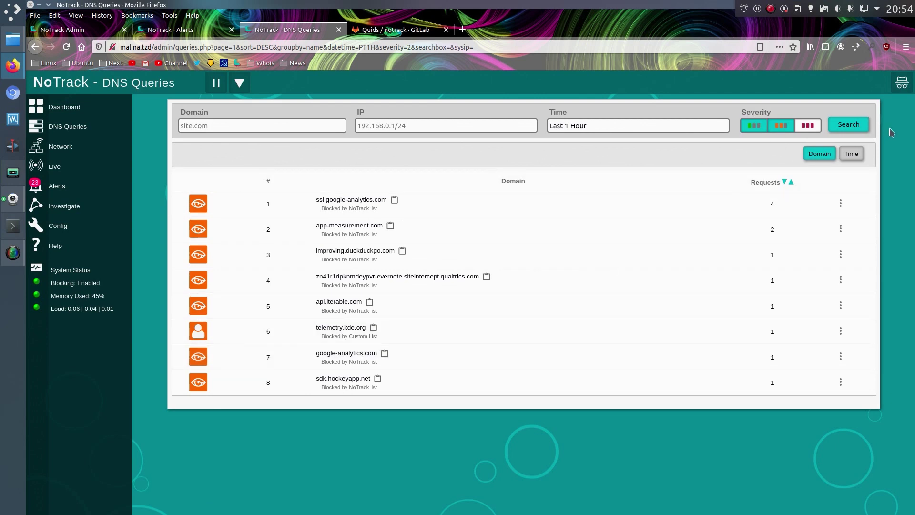
pyautogui.click(848, 126)
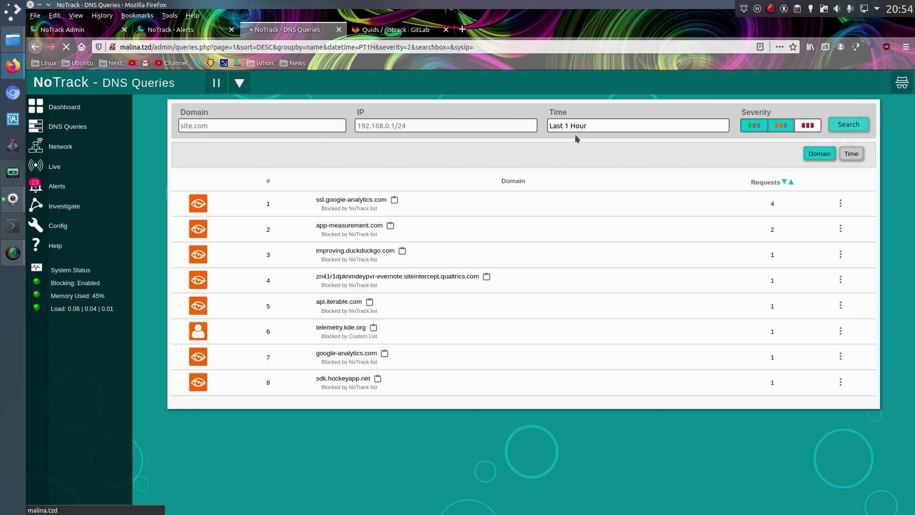
# Block tracking.skyword.com from the first alert's actions menu on the Alerts page.
pyautogui.click(214, 30)
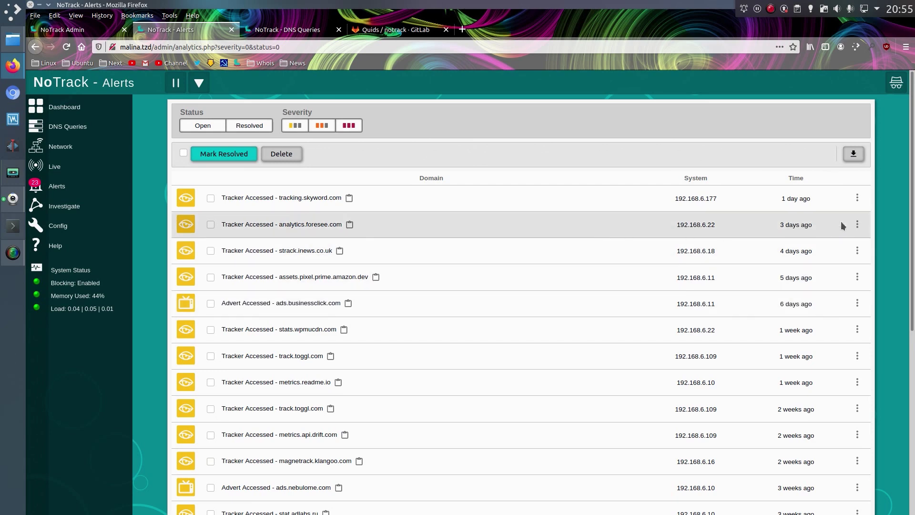
pyautogui.click(857, 197)
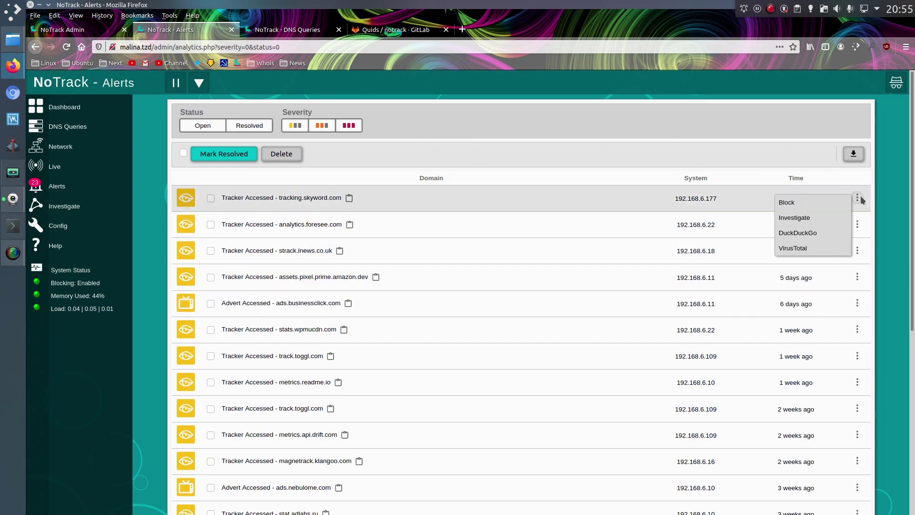
pyautogui.click(830, 202)
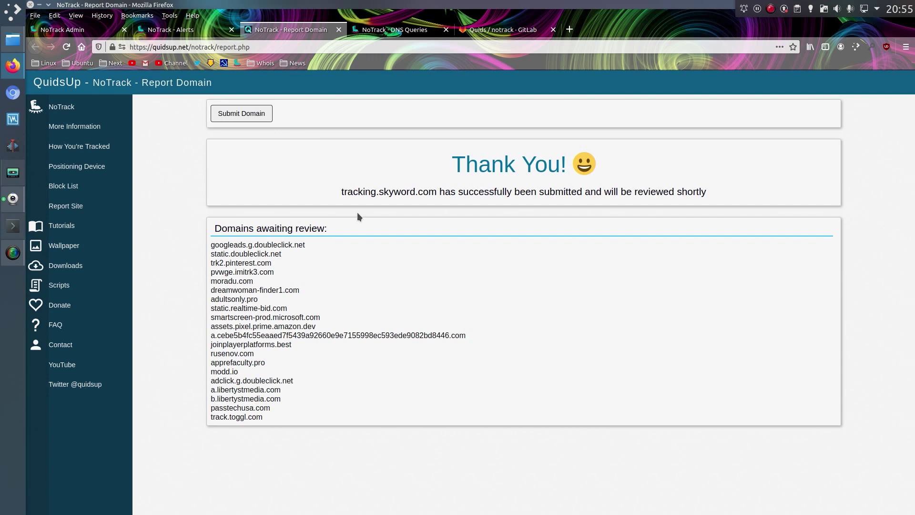
# Highlight two domains in the 'Domains awaiting review' list, then deselect them.
pyautogui.moveTo(296, 300); pyautogui.dragTo(282, 279)
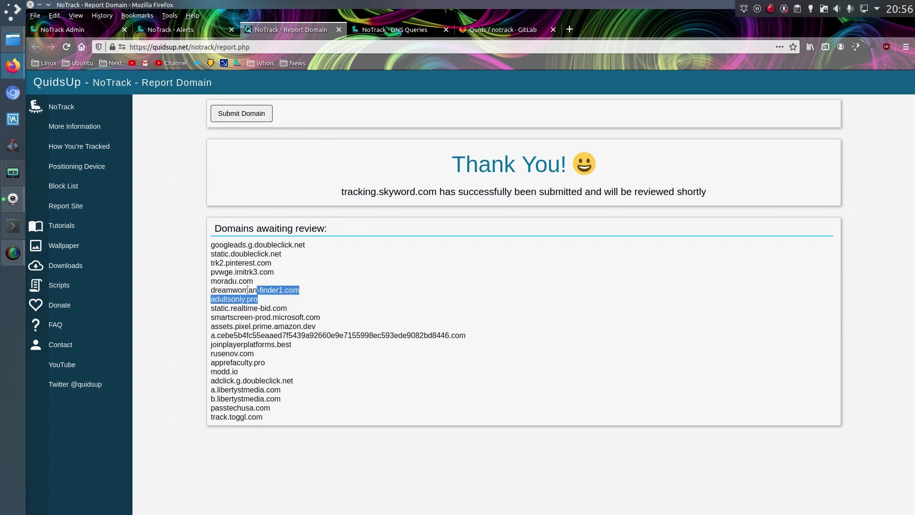
pyautogui.click(285, 283)
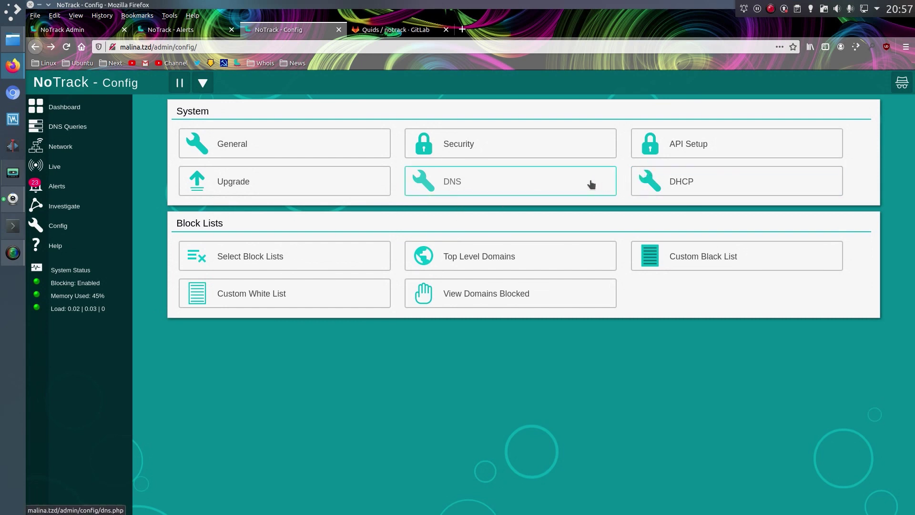
# Try the OpenDNS, IPv6 and Custom upstream presets, ending on Cloudflare over IPv4.
pyautogui.click(579, 184)
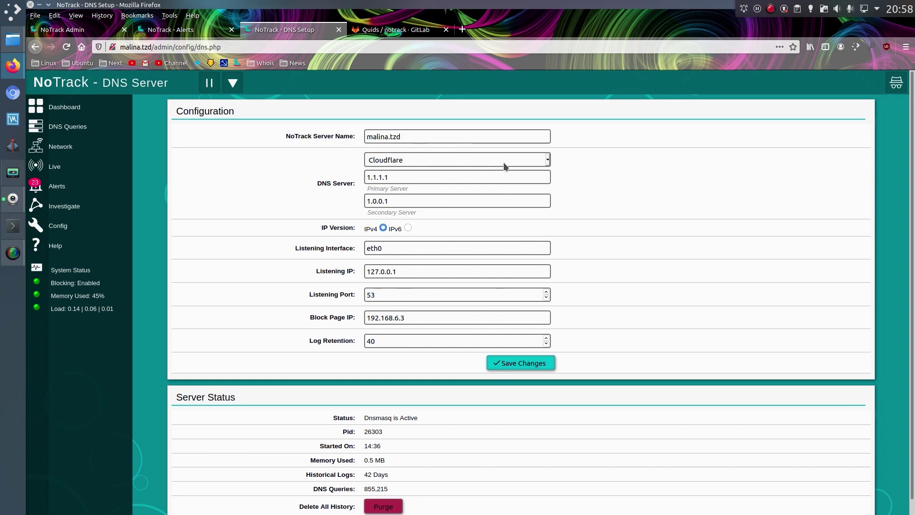
pyautogui.click(503, 163)
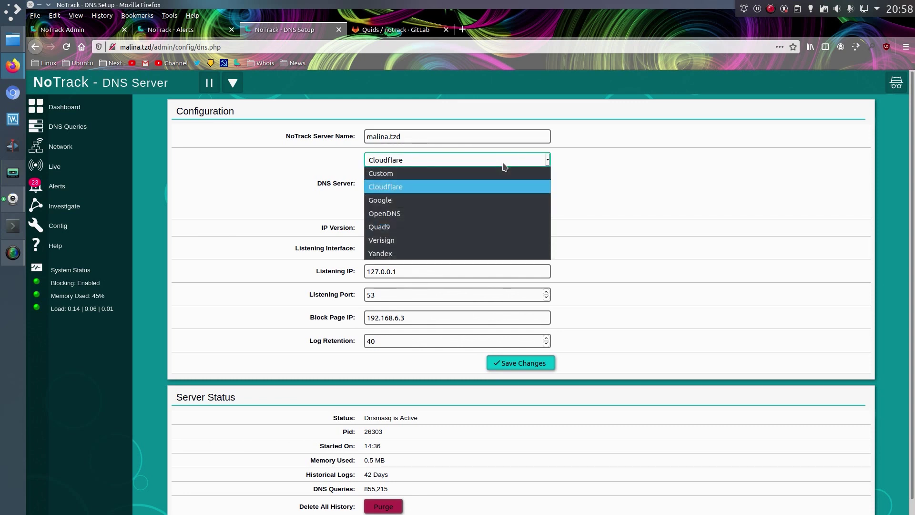
pyautogui.click(476, 214)
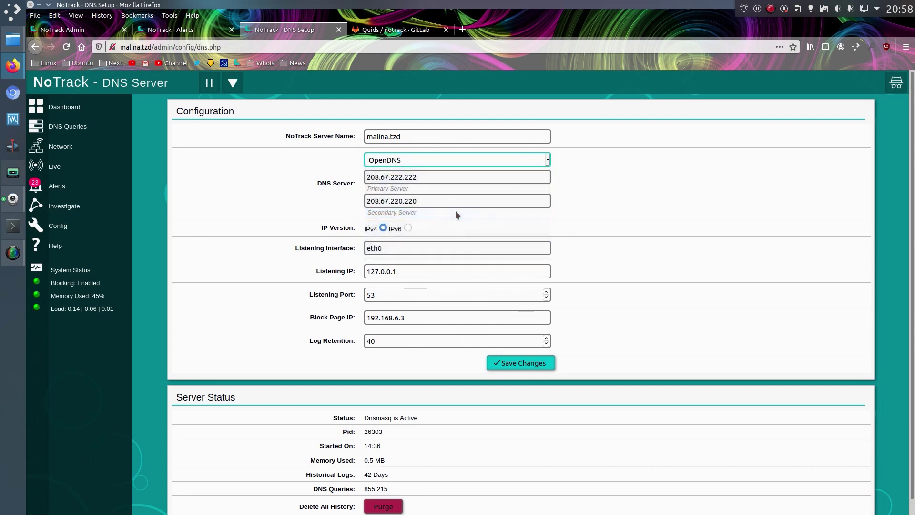
pyautogui.click(407, 229)
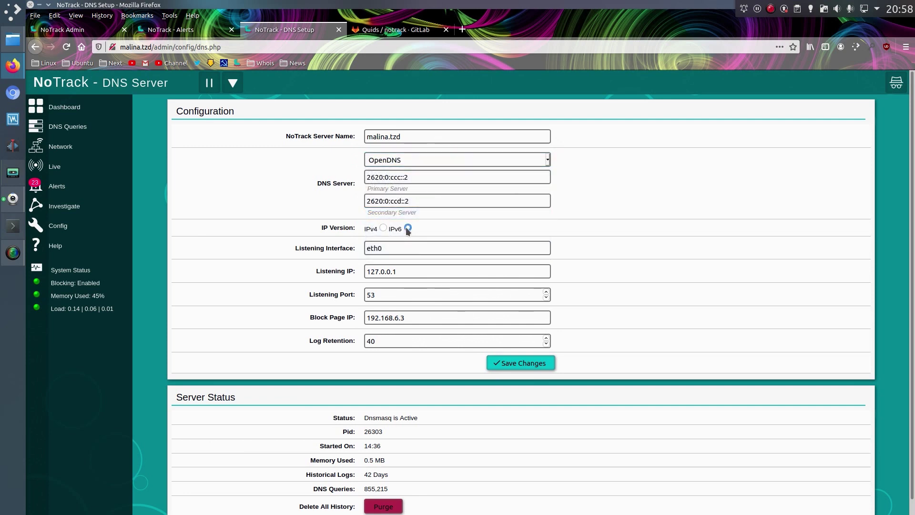
pyautogui.click(383, 229)
pyautogui.click(399, 158)
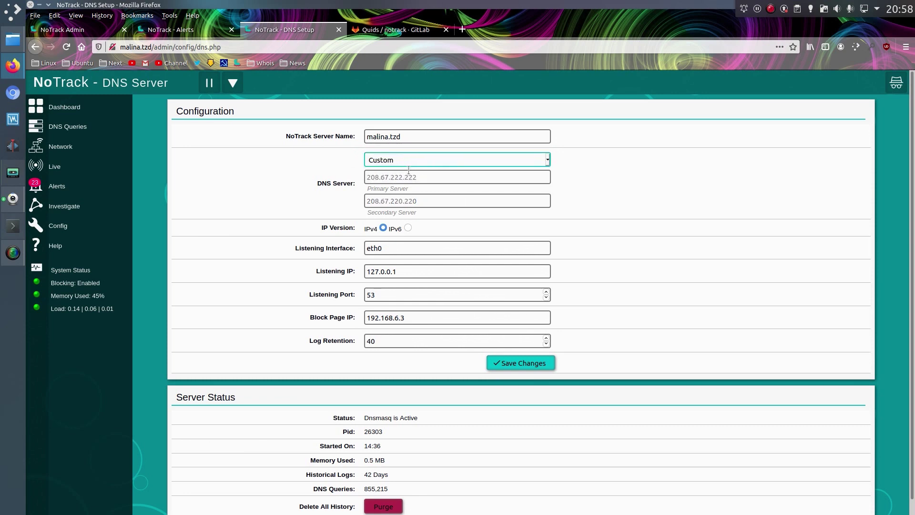
pyautogui.press('Up')
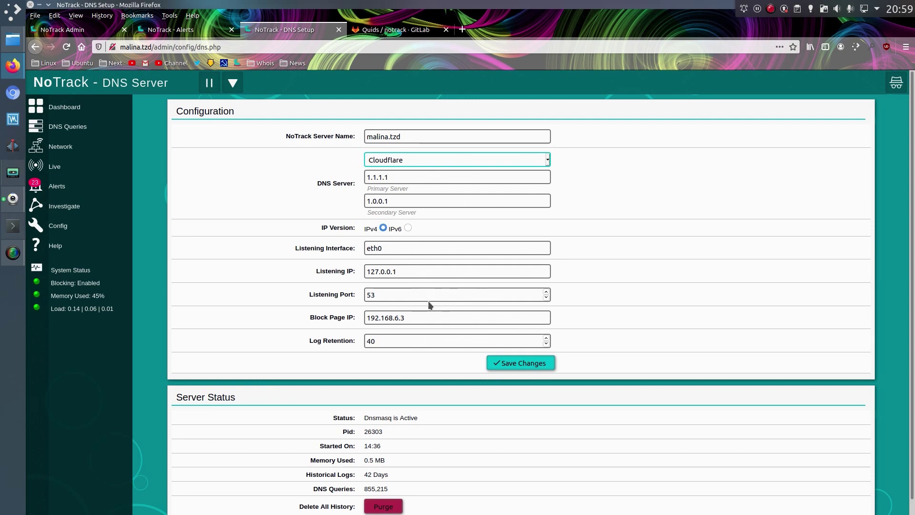
# Inspect the Block Page IP and log retention value 40 unsaved, then go back to Config.
pyautogui.tripleClick(441, 317)
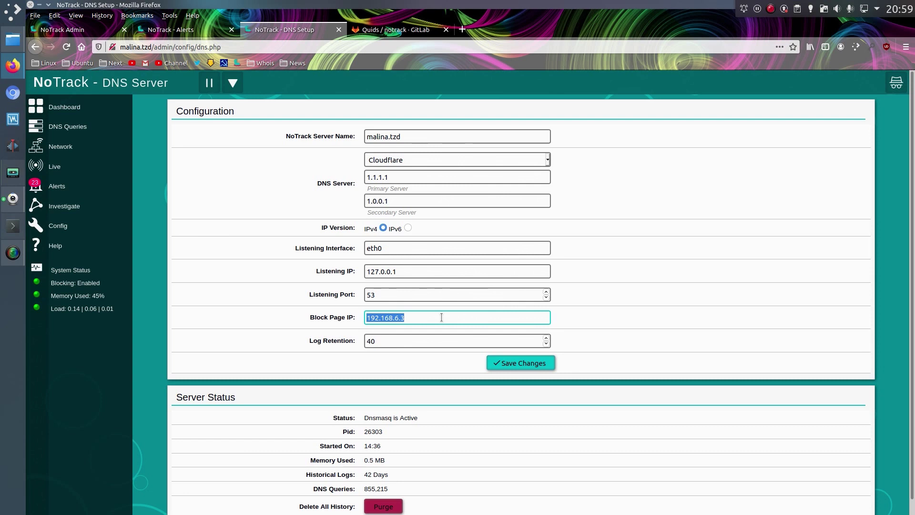
pyautogui.click(441, 317)
pyautogui.click(400, 339)
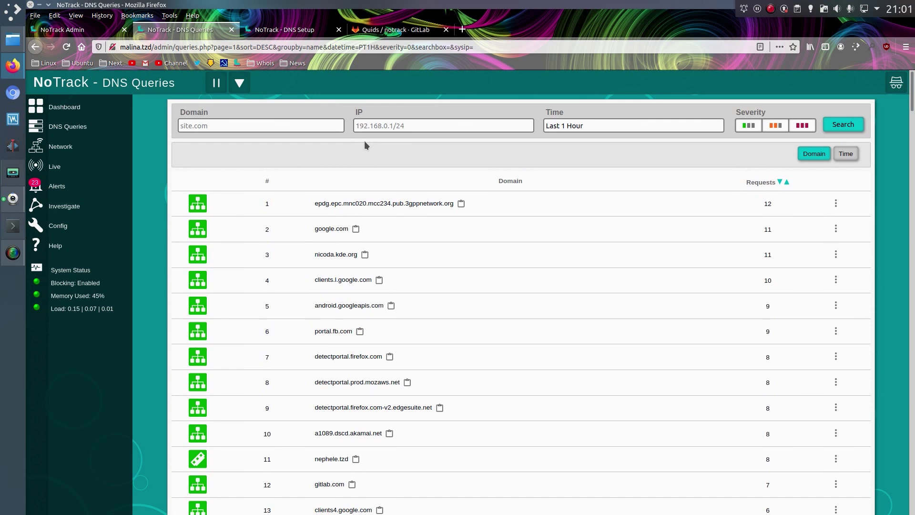
pyautogui.click(289, 34)
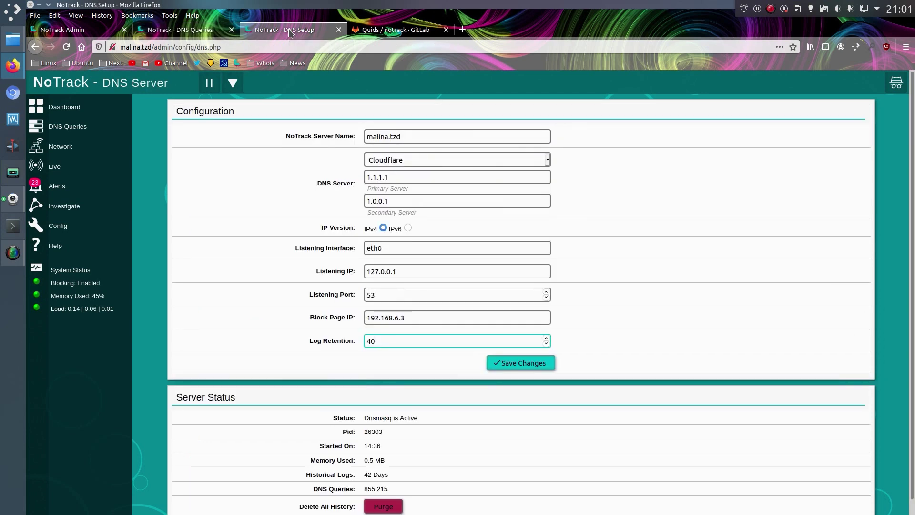
pyautogui.doubleClick(462, 340)
pyautogui.click(327, 325)
pyautogui.scroll(-1, 256, 233)
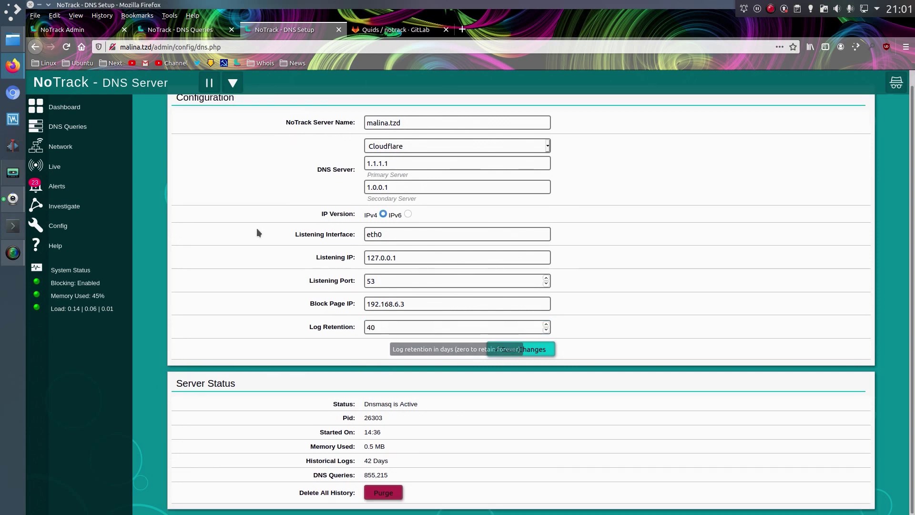
pyautogui.click(35, 47)
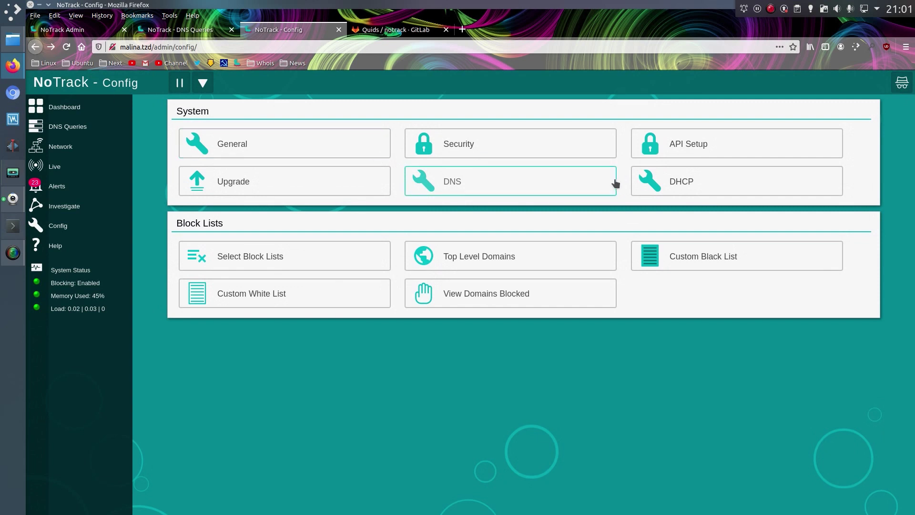
pyautogui.click(652, 185)
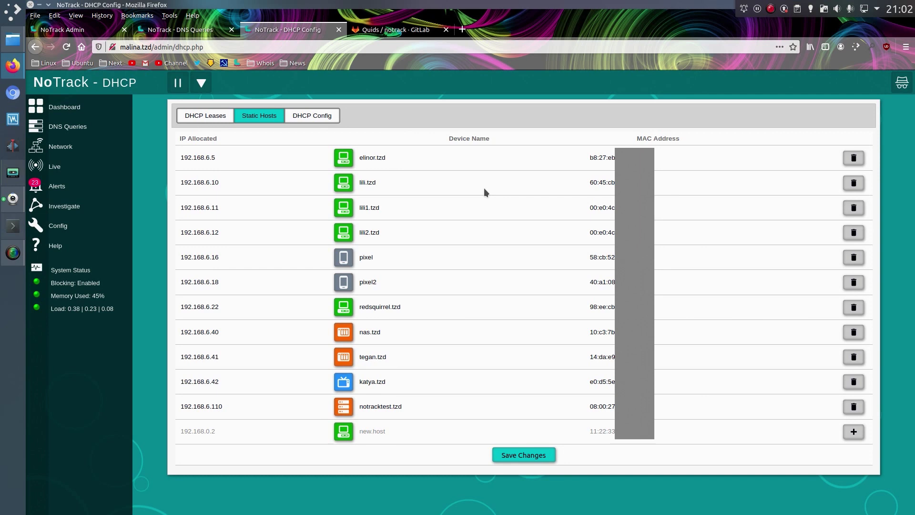
pyautogui.click(312, 118)
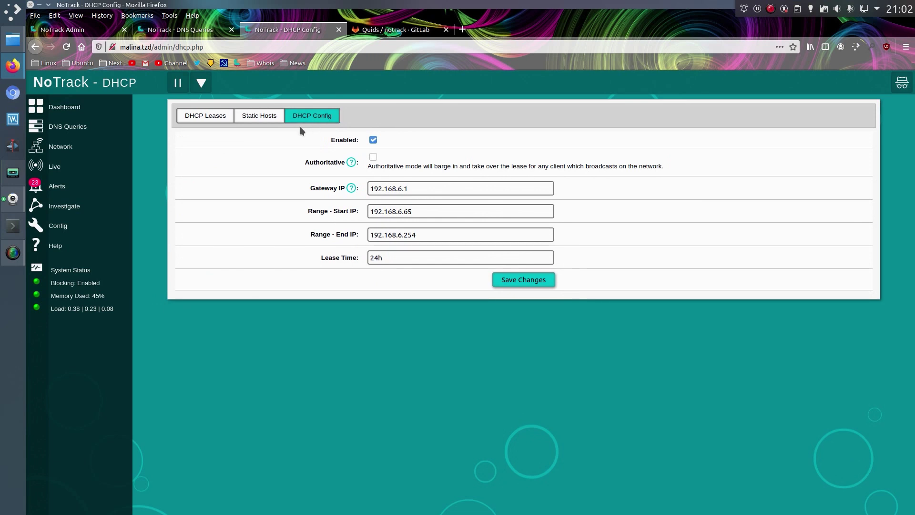
pyautogui.click(58, 225)
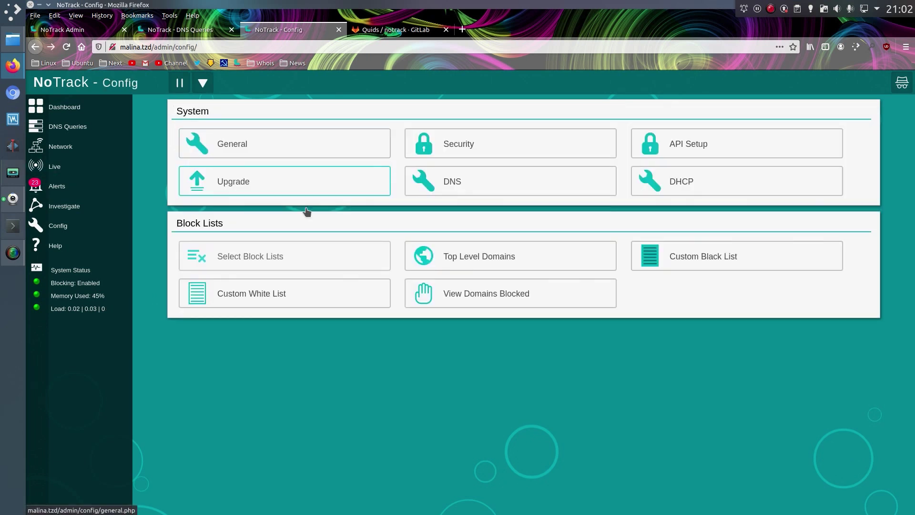
# Enable the DuckDuckGo Confirmed list in the Tracking block lists.
pyautogui.click(301, 251)
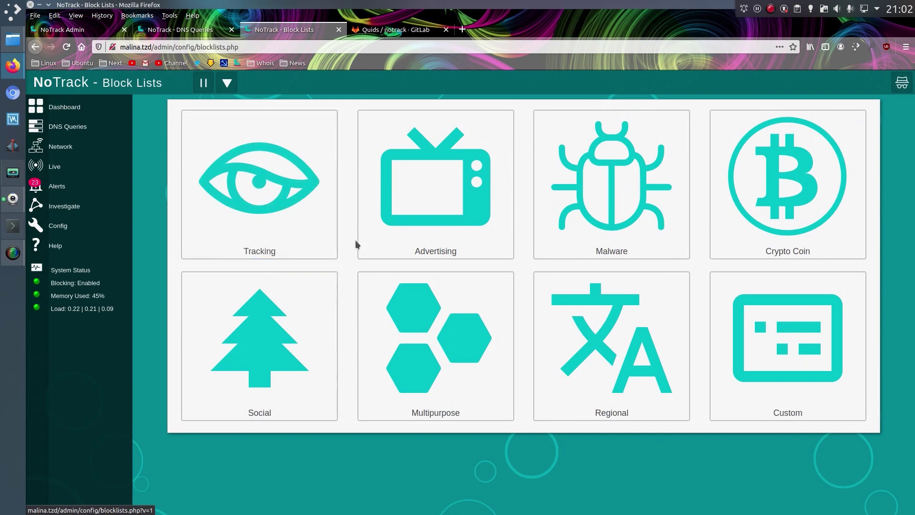
pyautogui.click(320, 232)
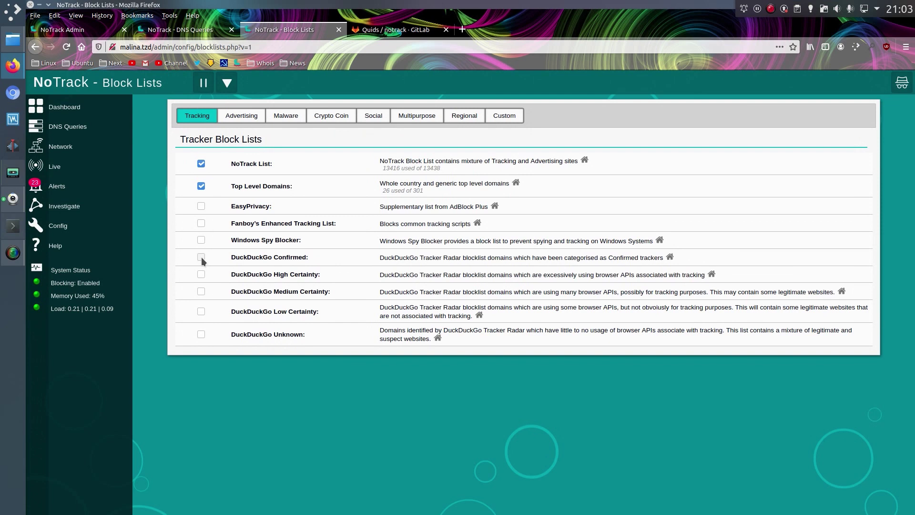
pyautogui.click(201, 258)
# Browse the Advertising, Malware, Crypto Coin, Social, Regional and Custom block list categories.
pyautogui.click(241, 115)
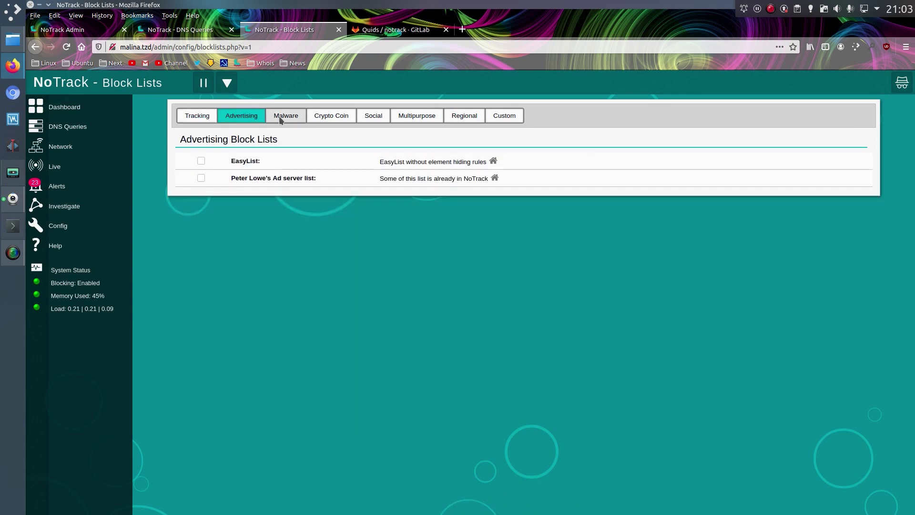
pyautogui.click(287, 116)
pyautogui.click(346, 120)
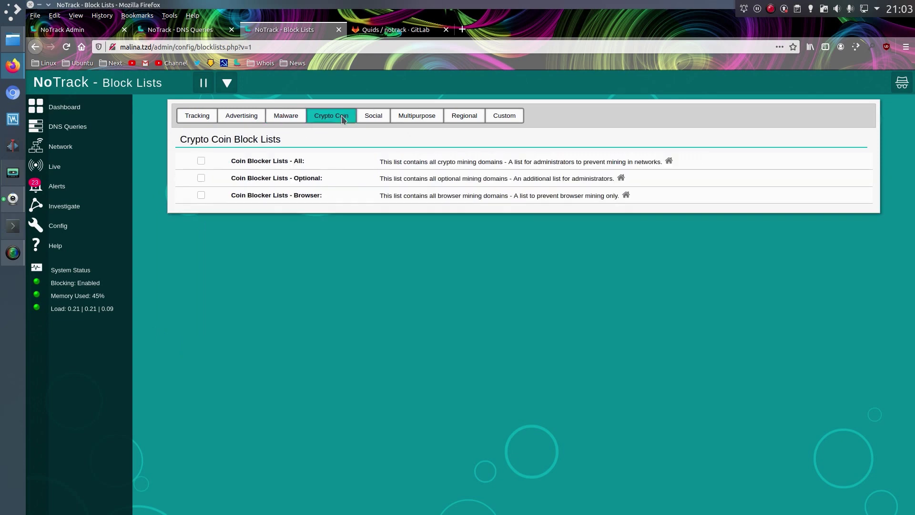
pyautogui.click(380, 113)
pyautogui.click(465, 116)
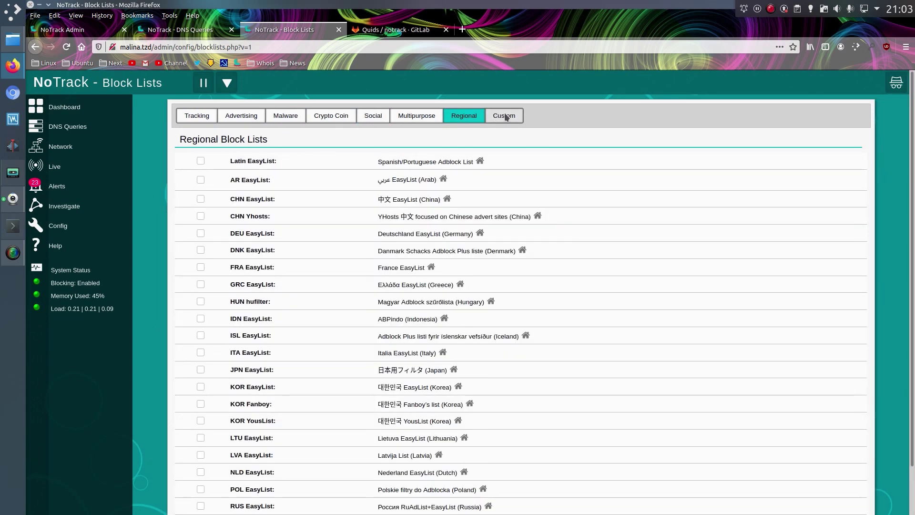
pyautogui.click(503, 117)
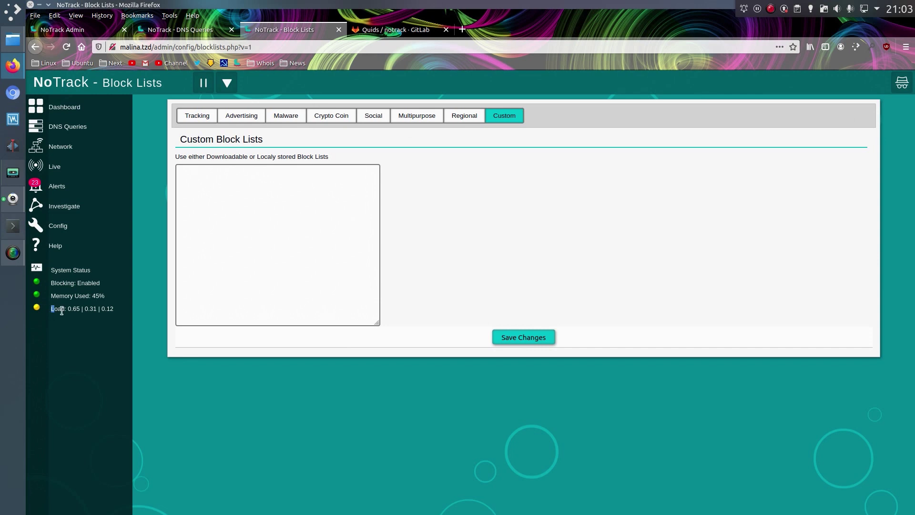
pyautogui.moveTo(52, 308); pyautogui.dragTo(114, 315)
pyautogui.click(255, 389)
# View Old Generic, New Generic, Country and New Country TLDs, save, then reopen Old Generic.
pyautogui.click(79, 228)
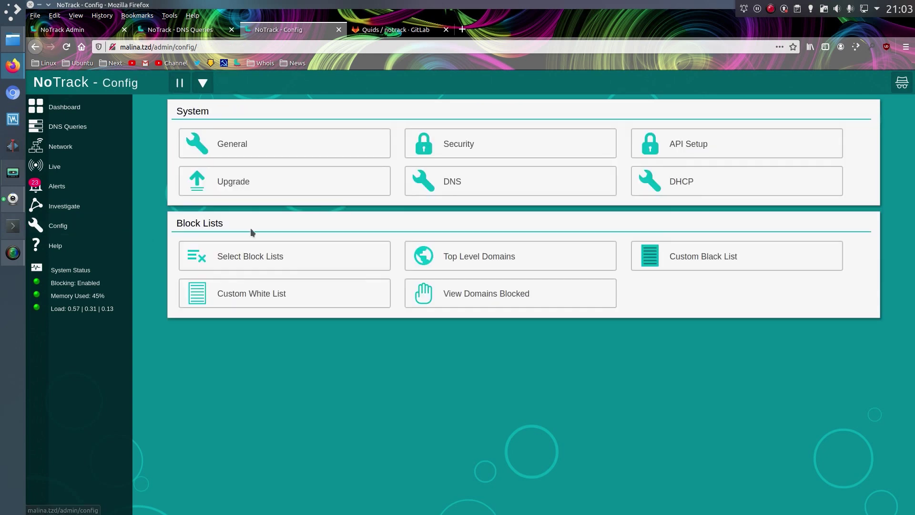
pyautogui.click(485, 265)
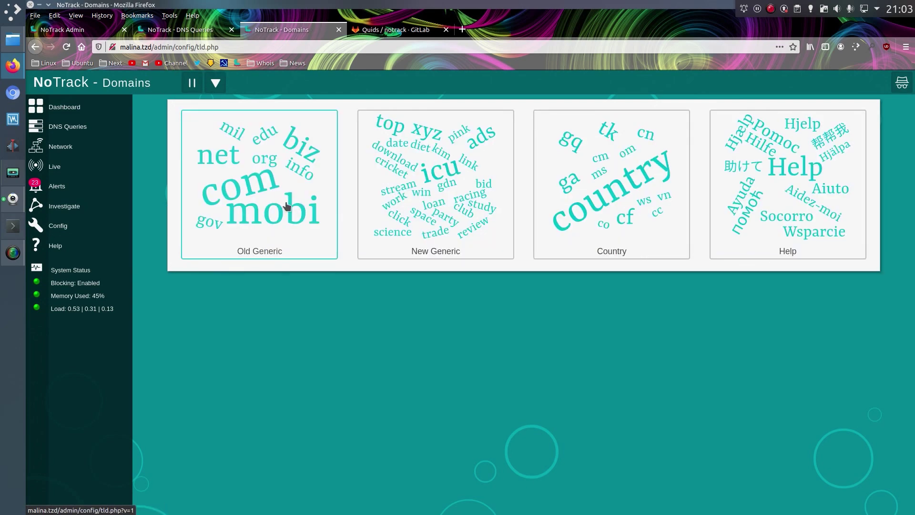
pyautogui.click(287, 206)
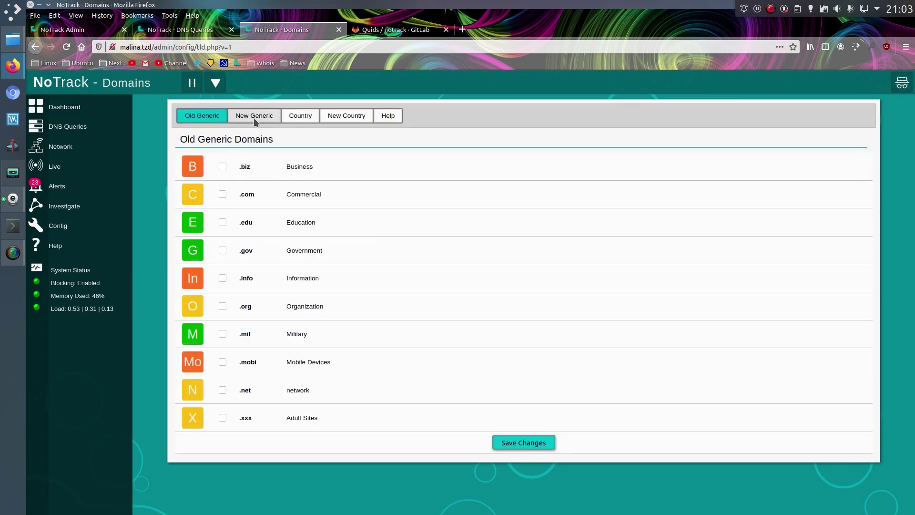
pyautogui.click(254, 117)
pyautogui.click(310, 118)
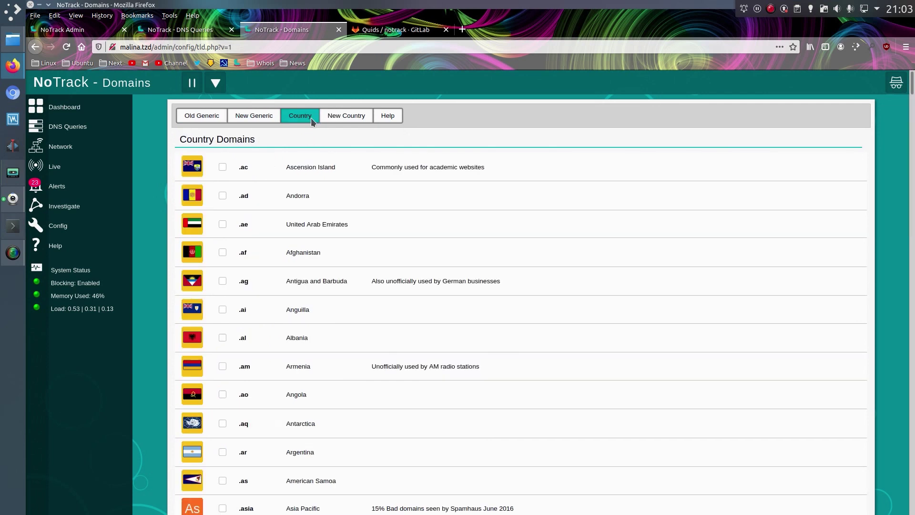
pyautogui.click(340, 118)
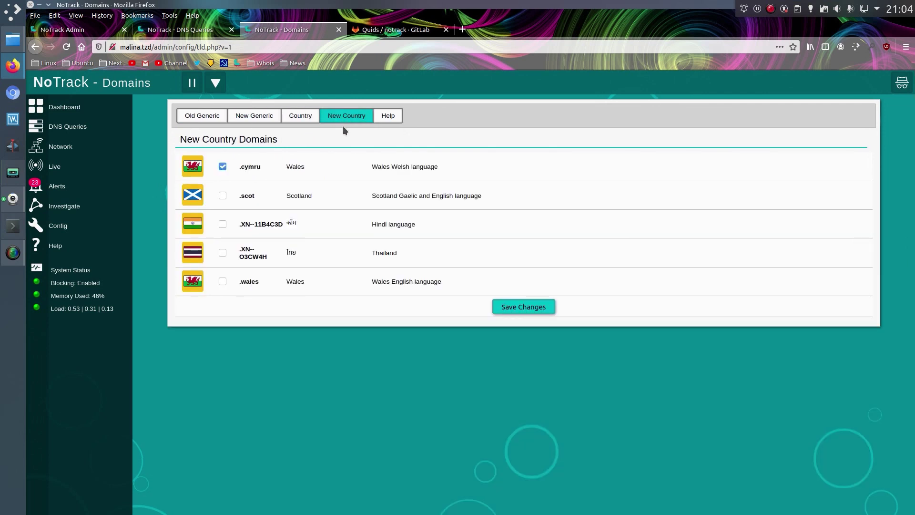
pyautogui.click(530, 314)
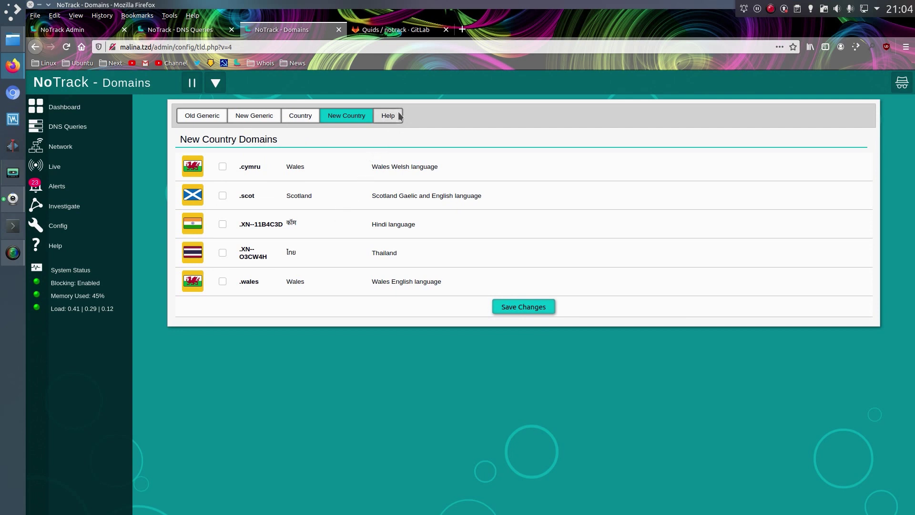
pyautogui.click(202, 119)
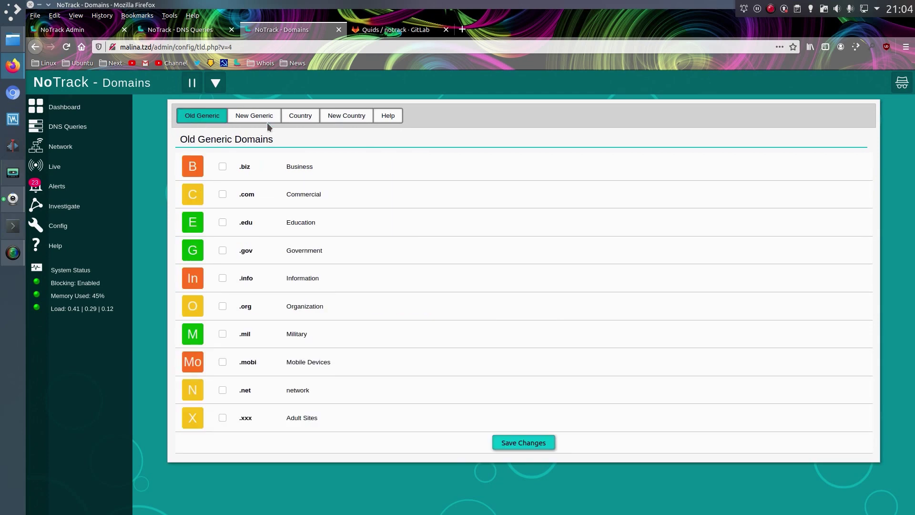
# Review the custom Black List and White List, selecting the nic.icu domain for a new tab.
pyautogui.hotkey('alt', 'Left')
pyautogui.click(676, 260)
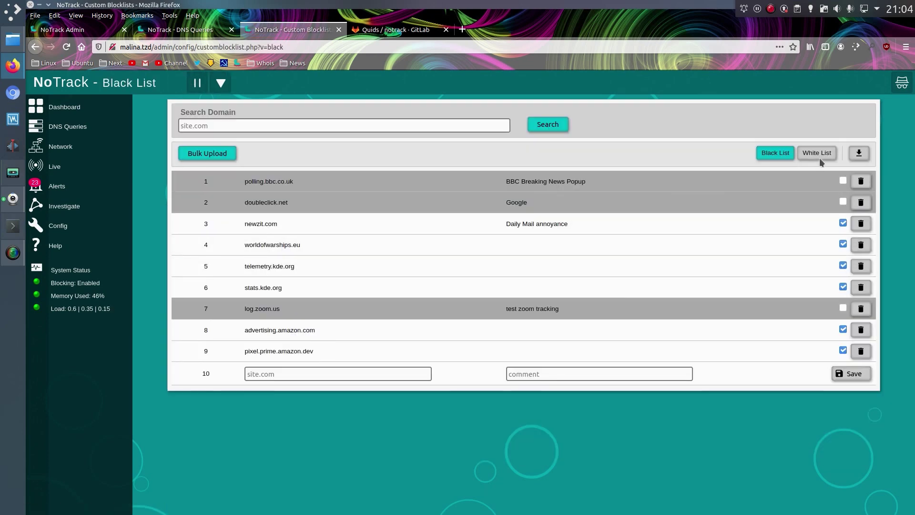
pyautogui.click(820, 151)
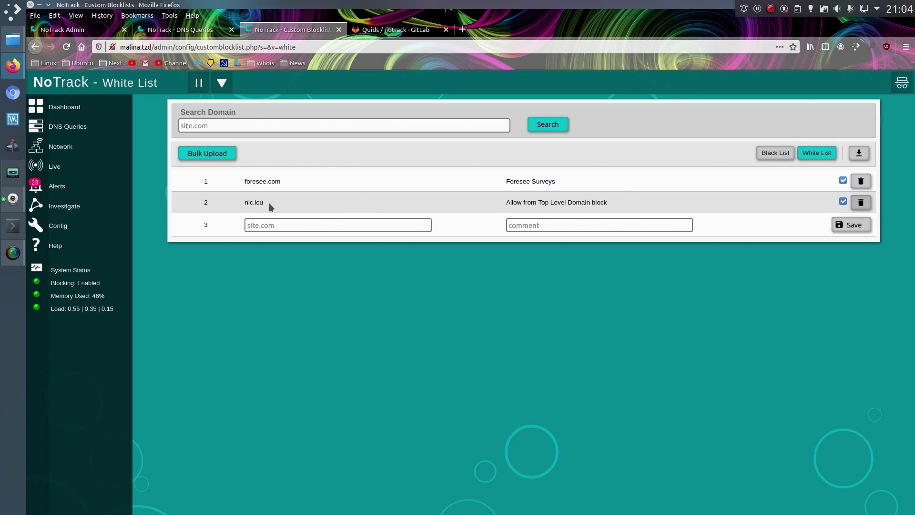
pyautogui.moveTo(270, 206); pyautogui.dragTo(244, 204)
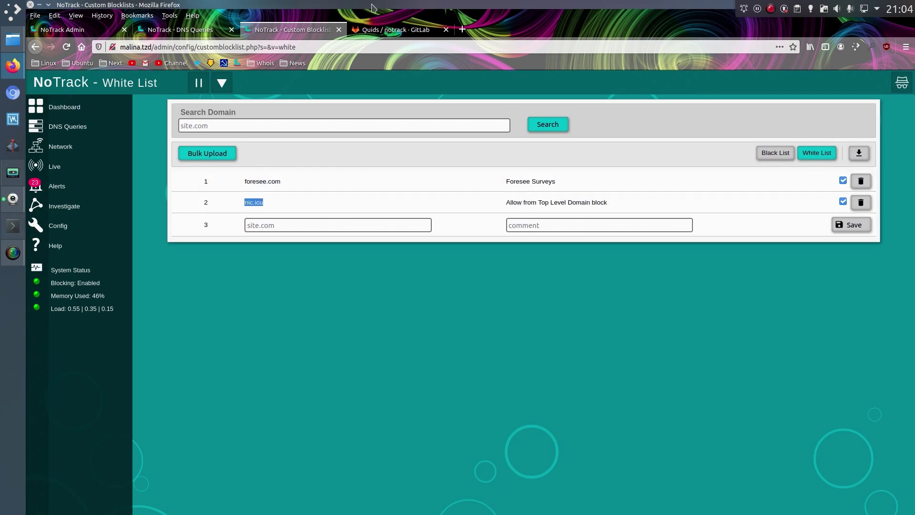
pyautogui.click(462, 29)
pyautogui.write('nic.icu')
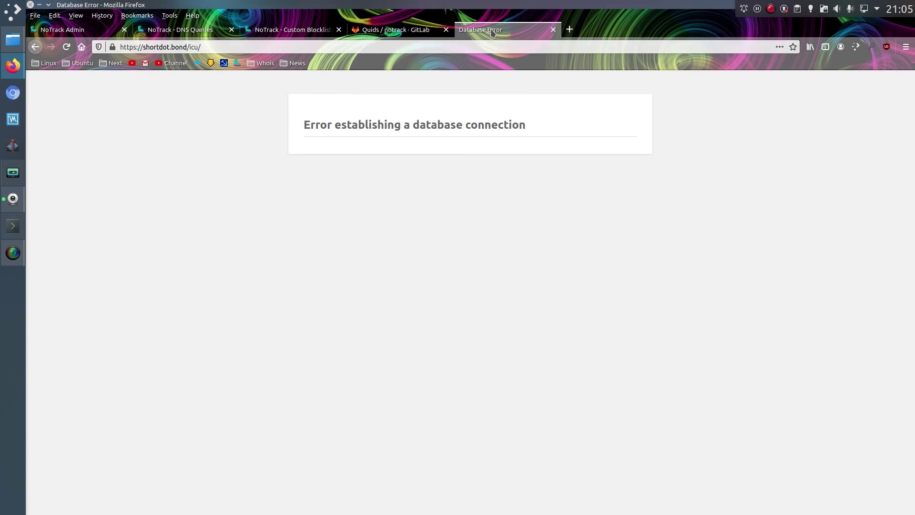
# Close the Database Error tab, inspect row 11's nike.com URL, then view NoTrack's General config.
pyautogui.middleClick(489, 29)
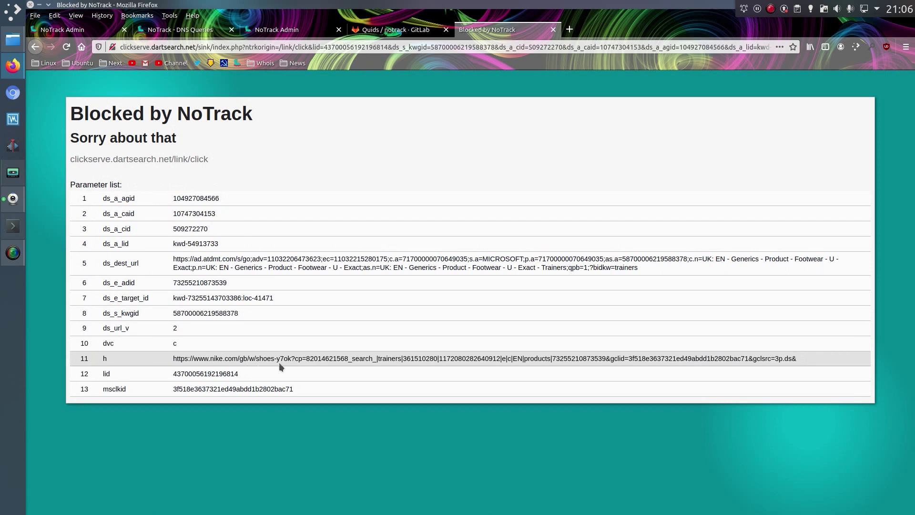
pyautogui.moveTo(812, 359); pyautogui.dragTo(173, 359)
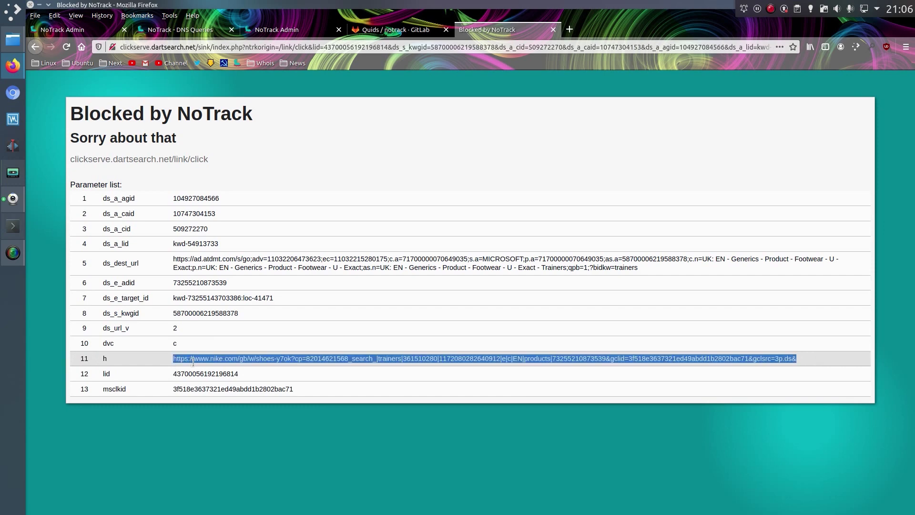
pyautogui.rightClick(193, 362)
pyautogui.click(147, 174)
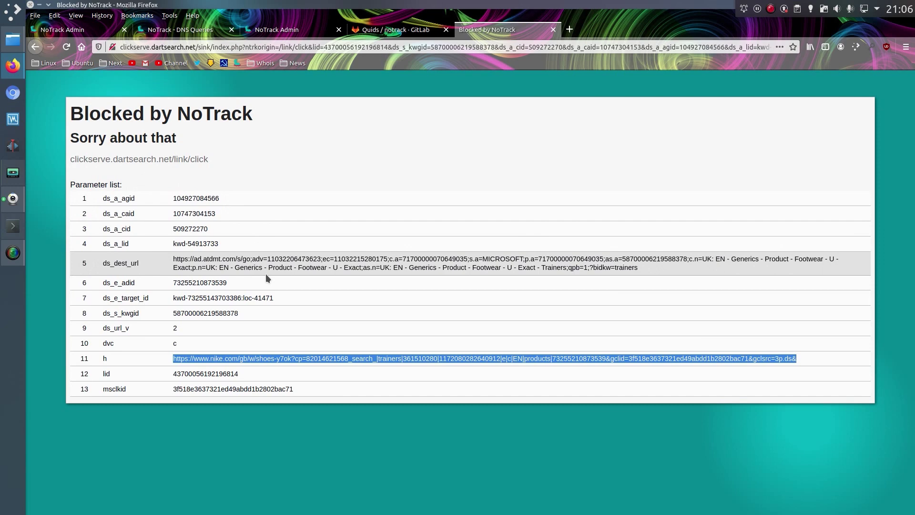
pyautogui.hotkey('ctrl', 'pageup')
pyautogui.hotkey('ctrl', 'pageup')
pyautogui.click(286, 148)
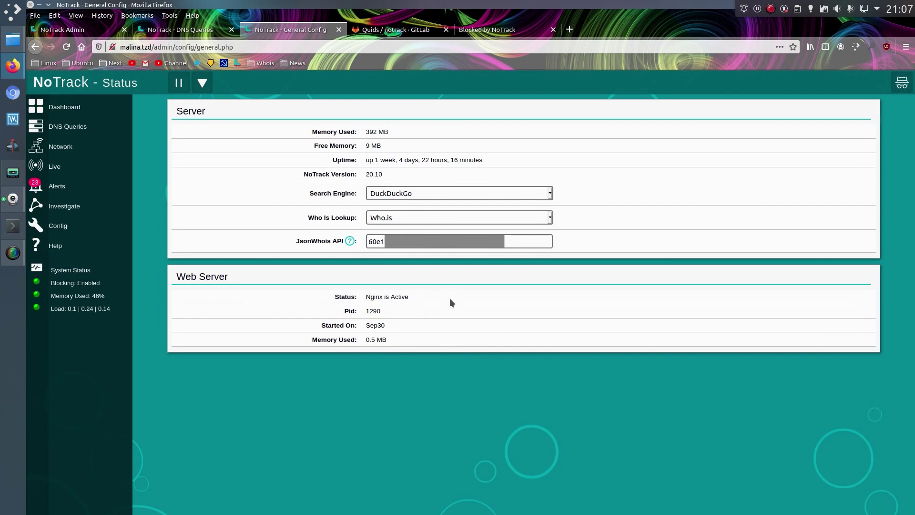
# Highlight the 'Nginx is Active' status on the General Config page.
pyautogui.moveTo(450, 298); pyautogui.dragTo(367, 296)
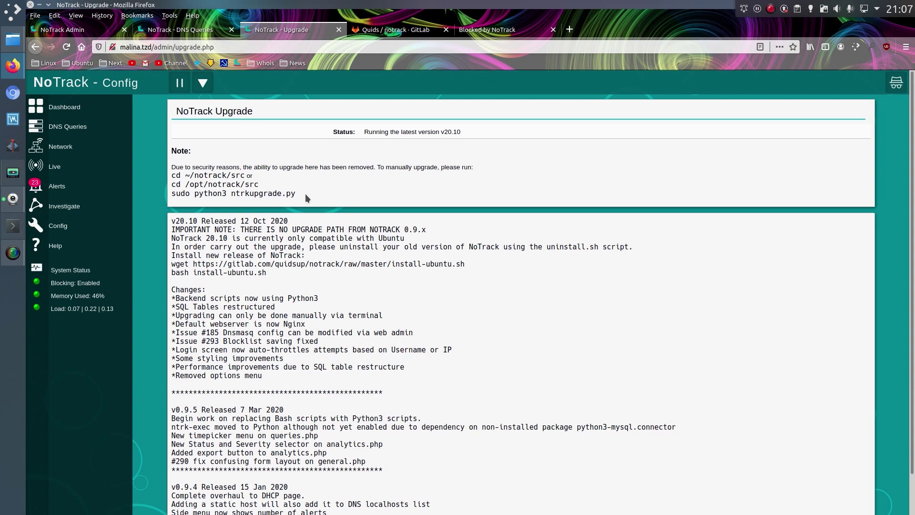
# Highlight the manual upgrade command lines, then move to the notrack GitLab project tab.
pyautogui.moveTo(305, 194)
pyautogui.mouseDown()
pyautogui.moveTo(172, 166)
pyautogui.moveTo(173, 175)
pyautogui.mouseUp()
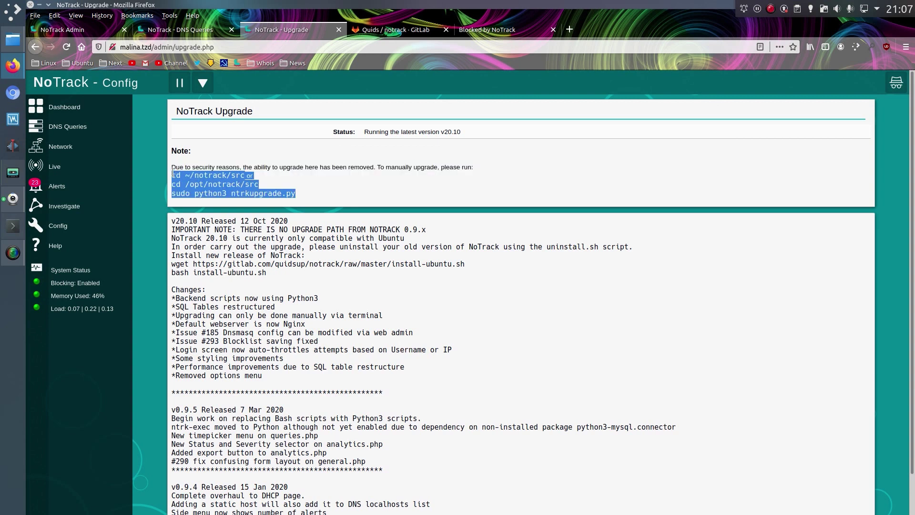
pyautogui.click(350, 185)
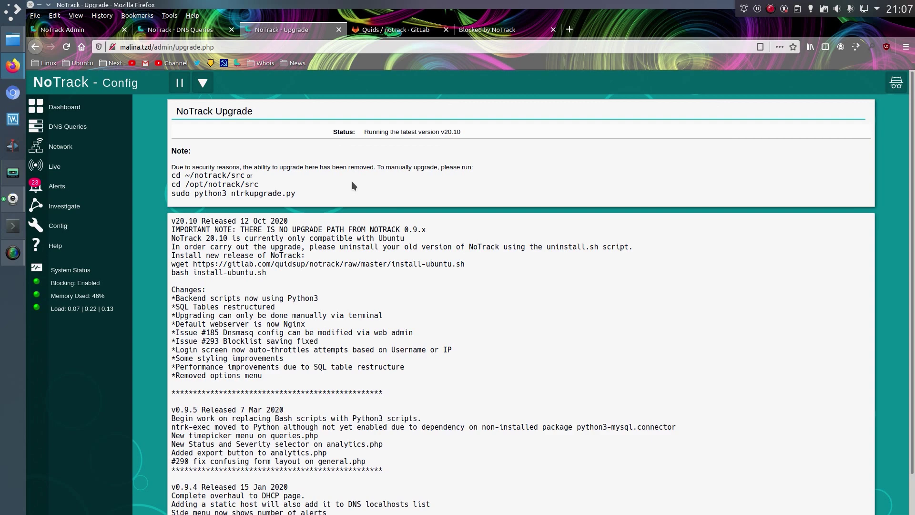
pyautogui.hotkey('ctrl', 'Tab')
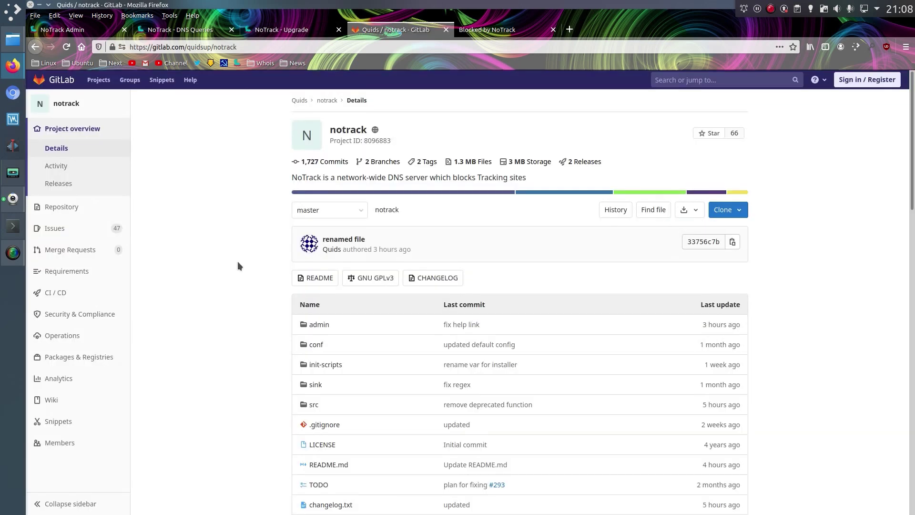